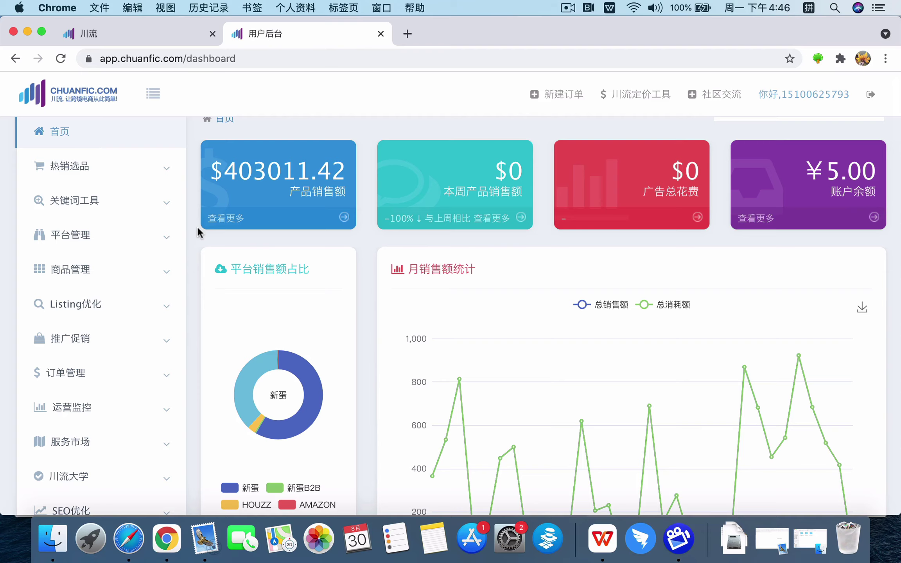
Go to 平台管理 > 平台入驻 and start a shop on the Tiktok Shop UK card (马上开店)
left_click(148, 243)
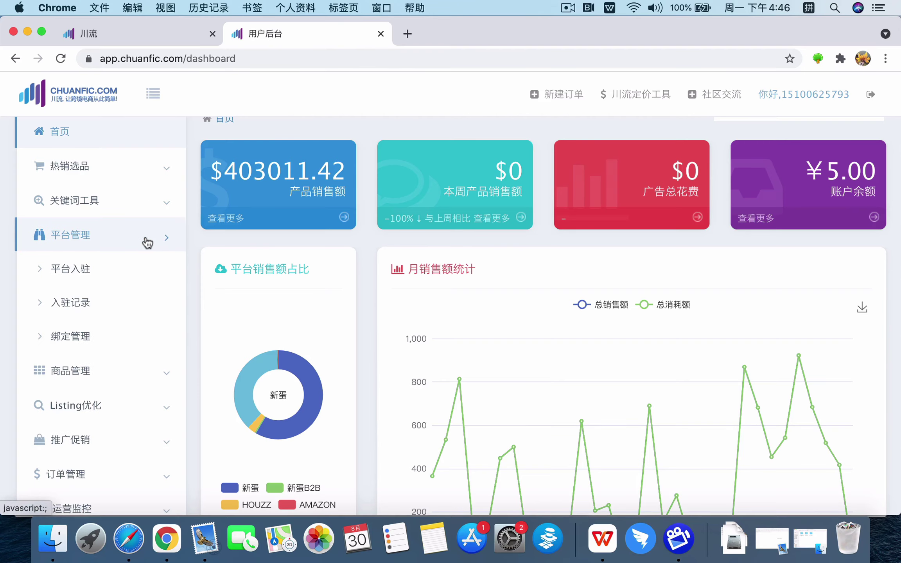
left_click(82, 270)
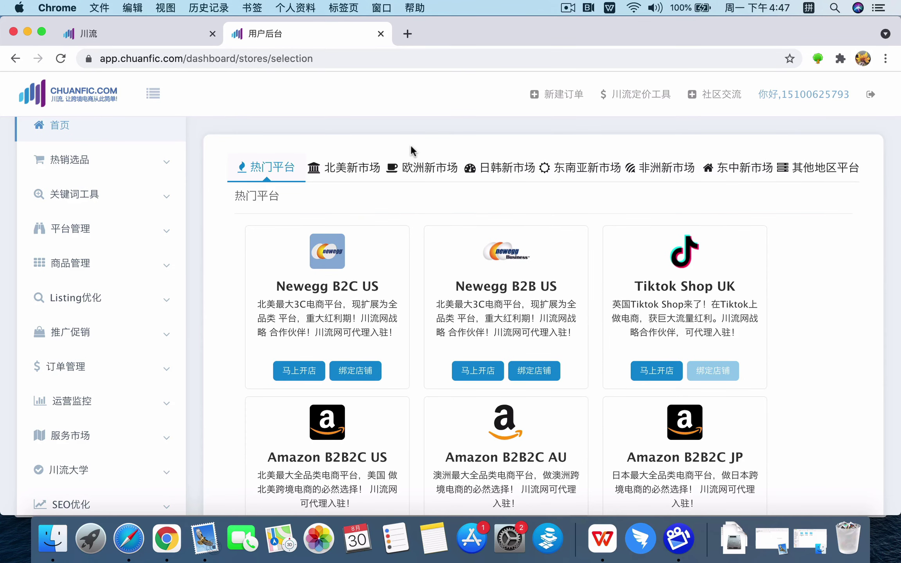
scroll(420, 190, "down", 2)
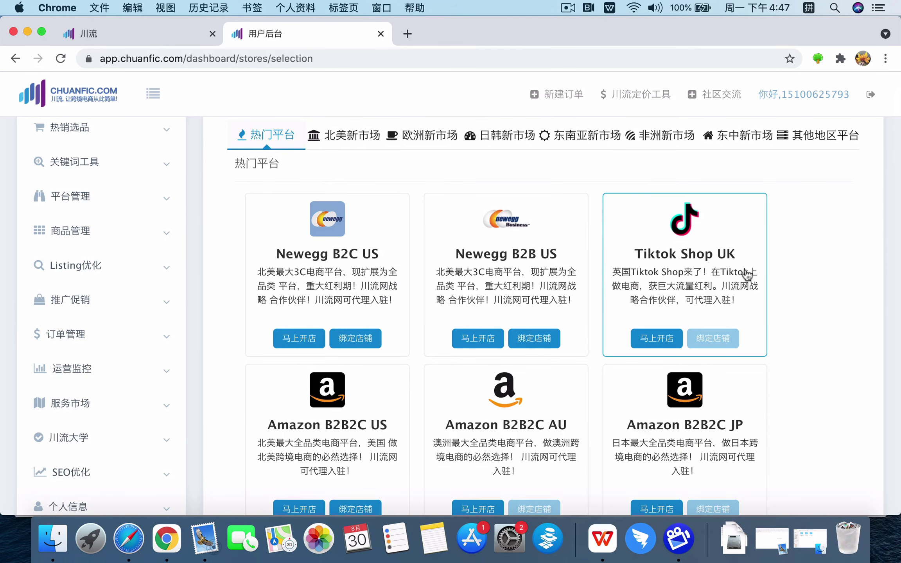
scroll(517, 383, "down", 6)
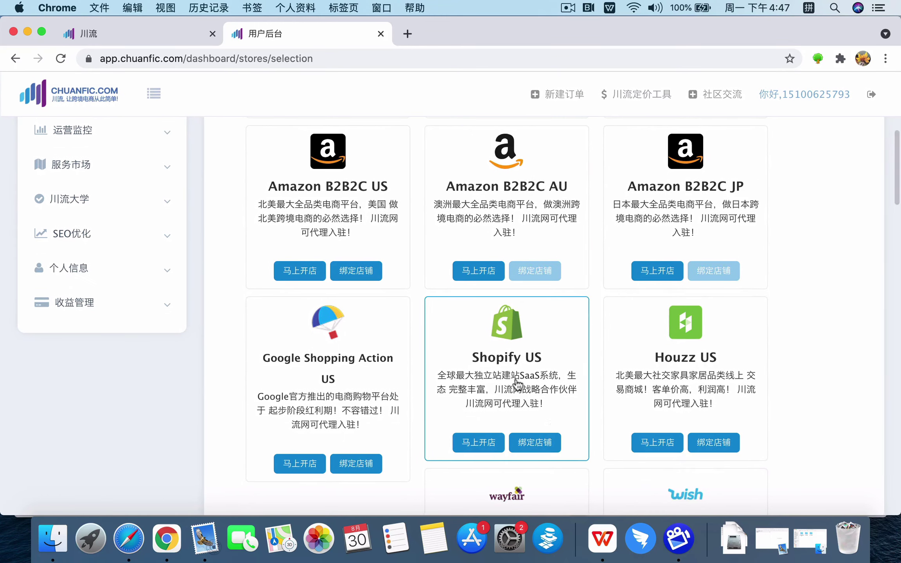
scroll(605, 327, "up", 7)
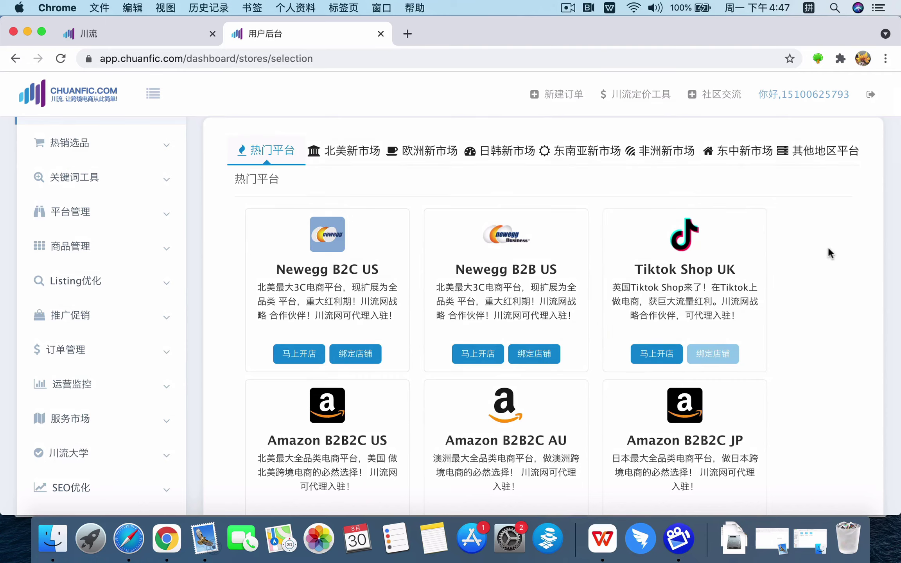
left_click(761, 301)
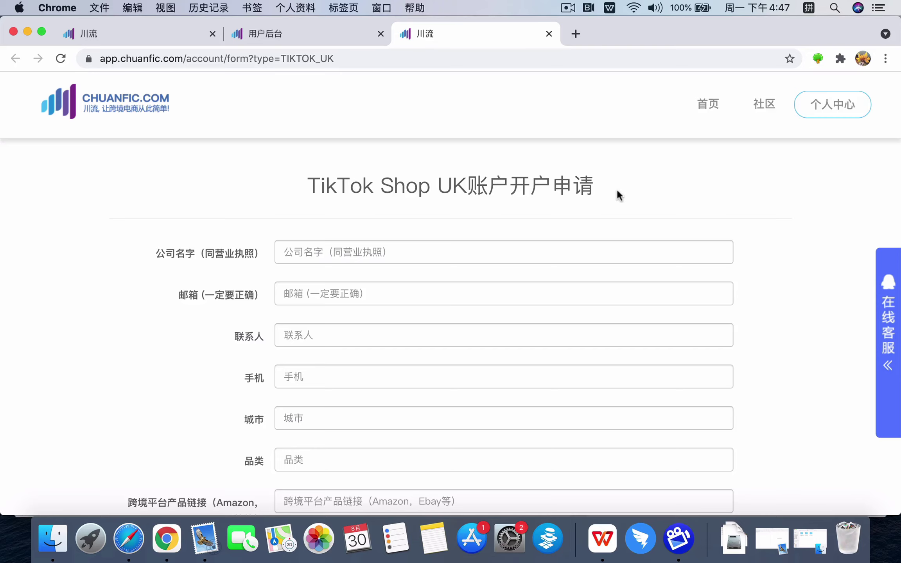
scroll(595, 200, "down", 2)
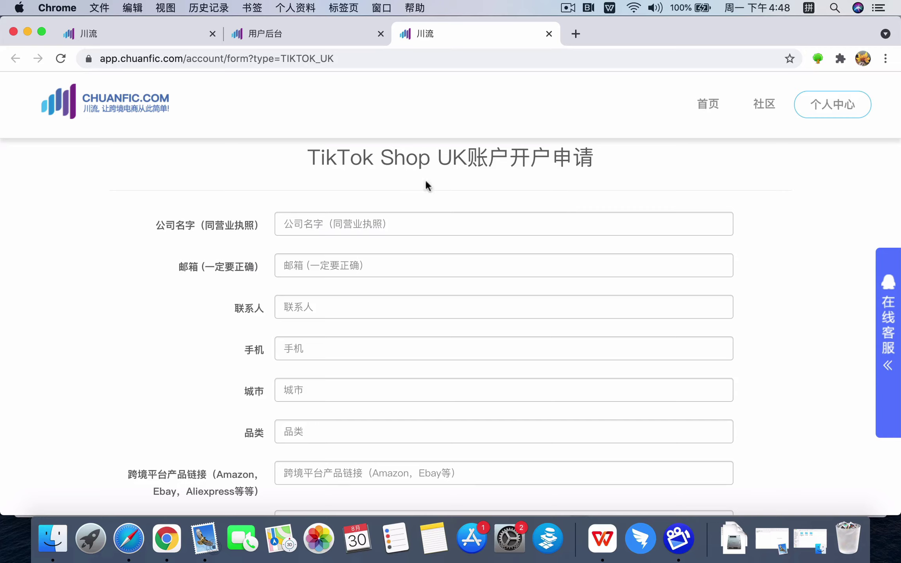
scroll(241, 234, "down", 1)
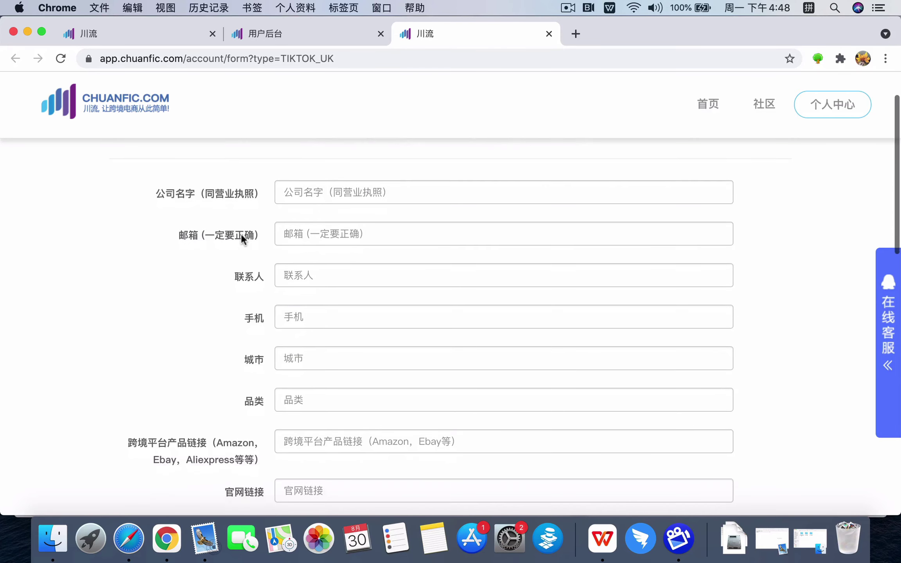
left_click(276, 182)
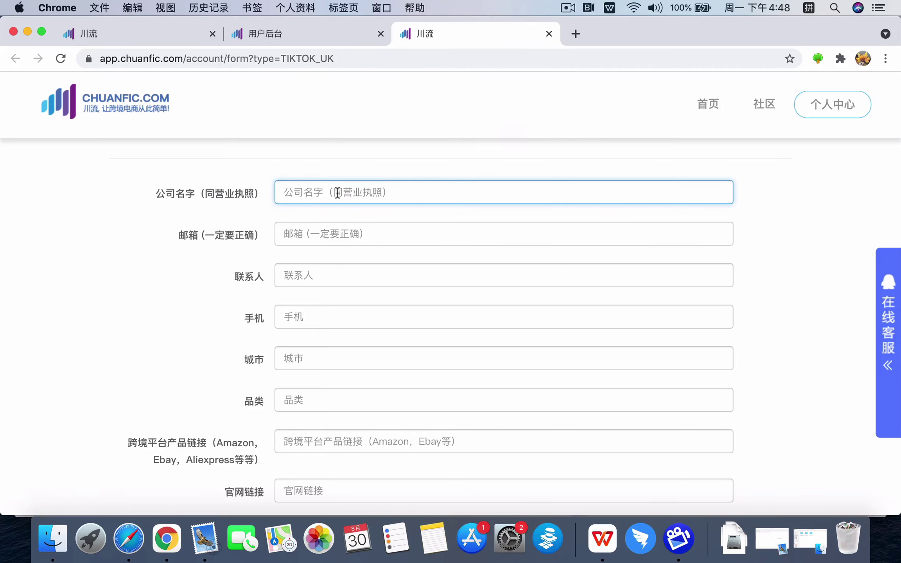
Enter 杭州123科技有限公司 as the company name (公司名字) using pinyin input
scroll(272, 172, "up", 1)
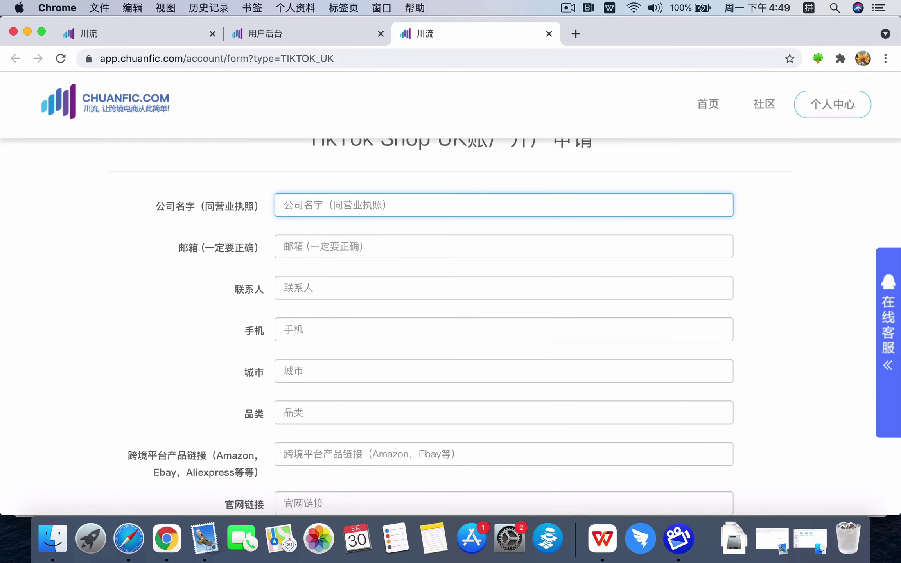
type("杭州")
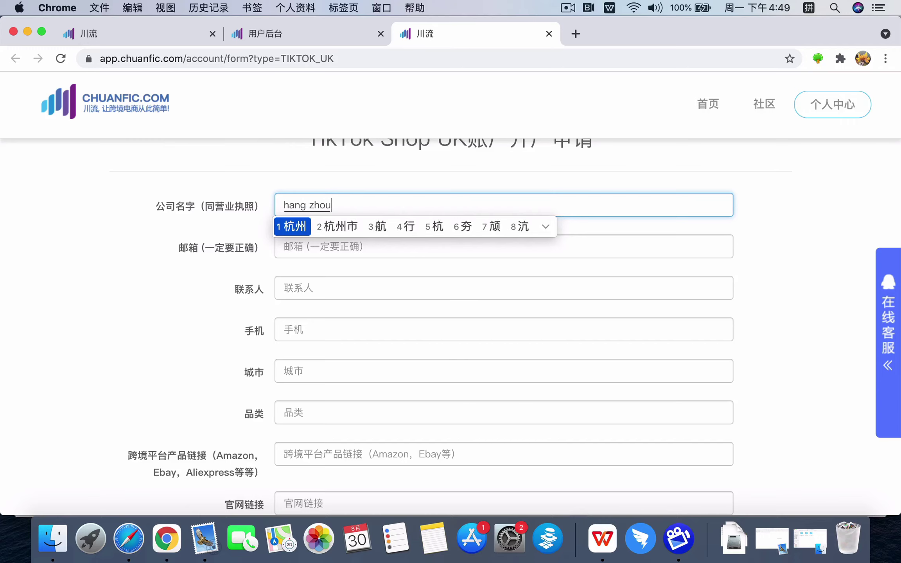
type("123")
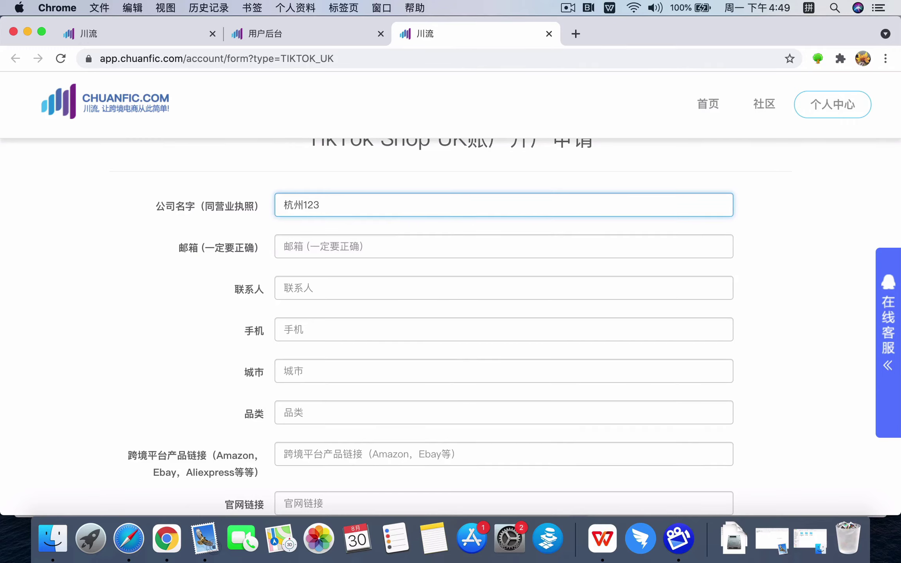
type("ke ji")
key("space")
type("youxian")
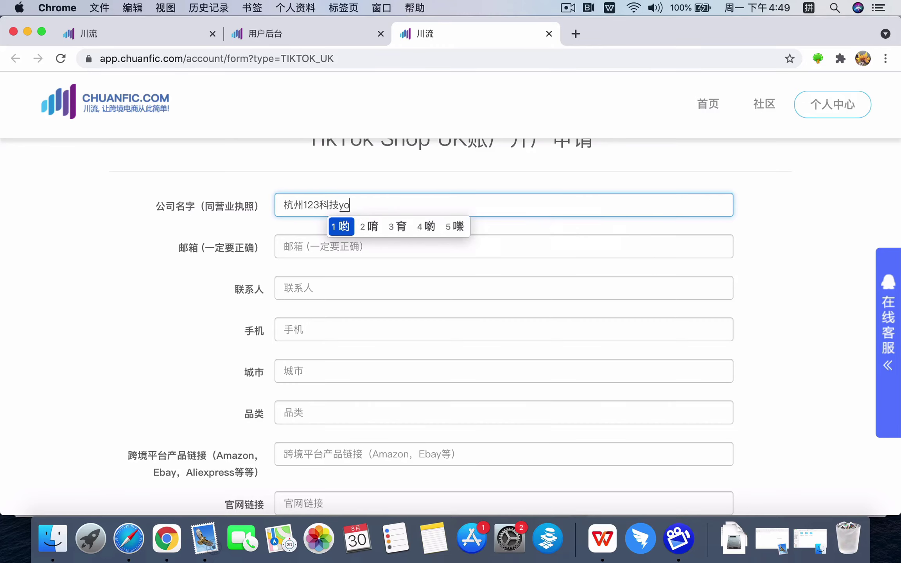
key("space")
type("gongsi")
key("space")
Fill the 邮箱 field with the saved contact e-mail from the browser's autofill suggestions
left_click(301, 243)
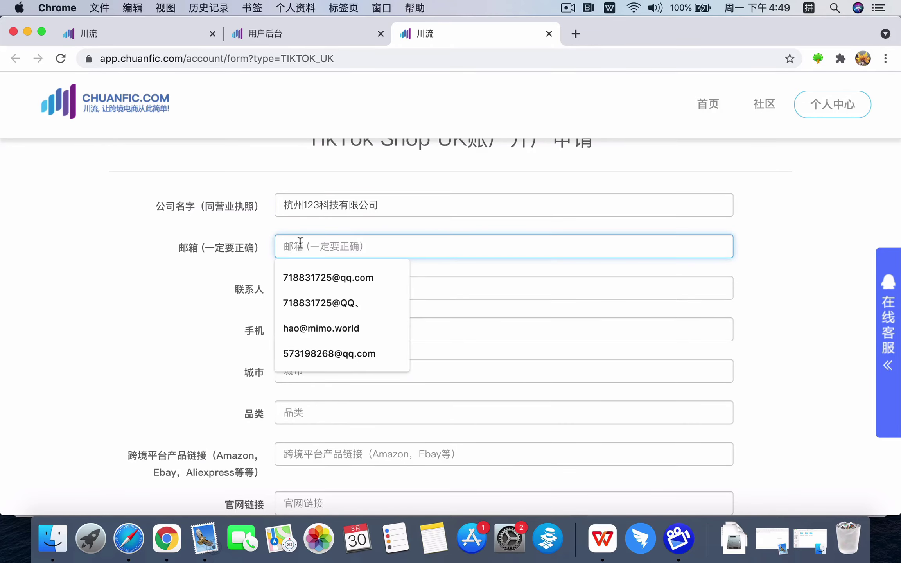
left_click(210, 286)
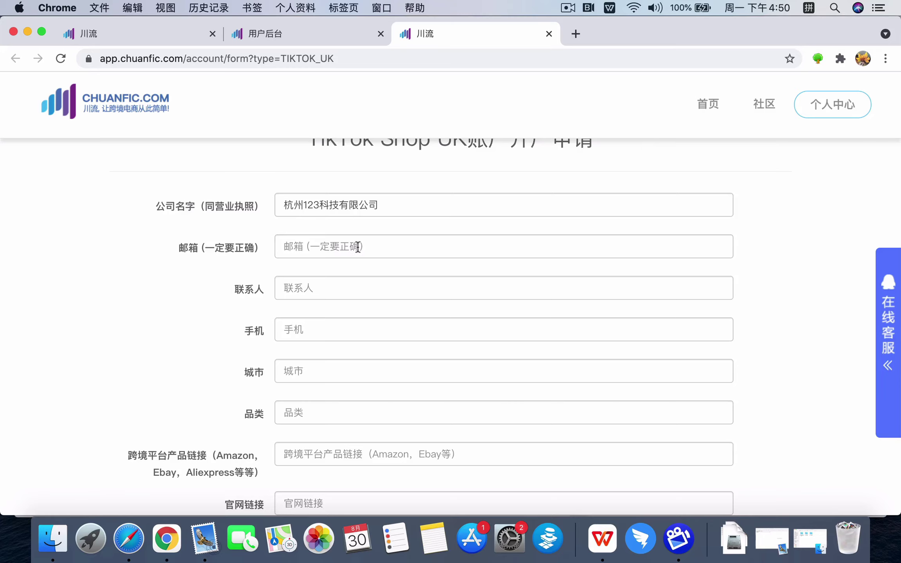
left_click(358, 247)
left_click(350, 278)
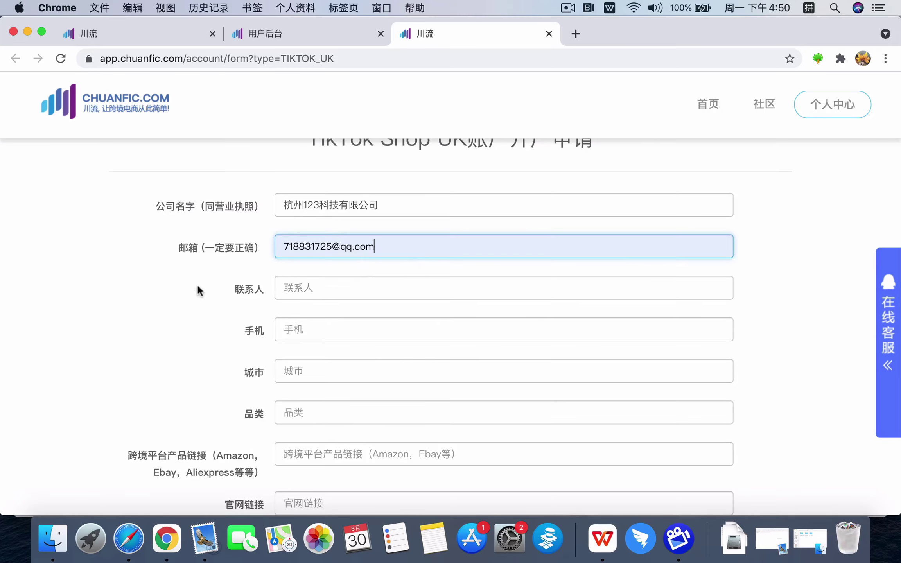
left_click(185, 292)
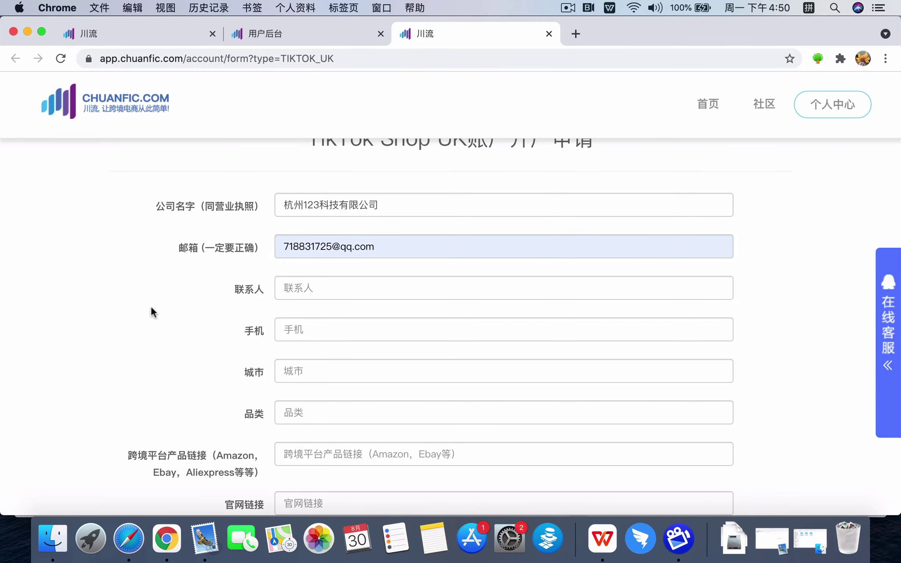
scroll(153, 307, "down", 1)
scroll(151, 312, "down", 2)
left_click(303, 268)
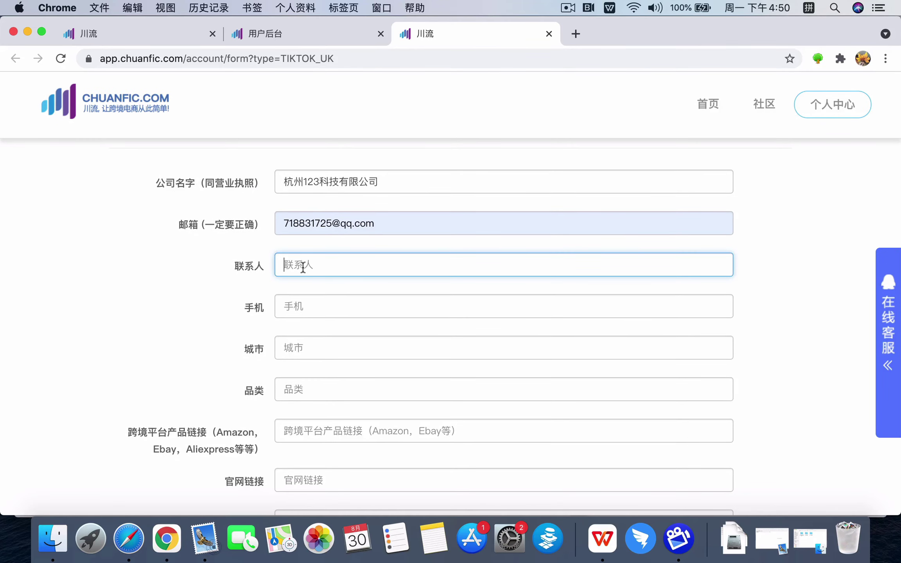
Enter the contact person's name and phone number
type("maim")
key("BackSpace")
key("BackSpace")
key("BackSpace")
key("BackSpace")
type("max")
key("Return")
left_click(324, 306)
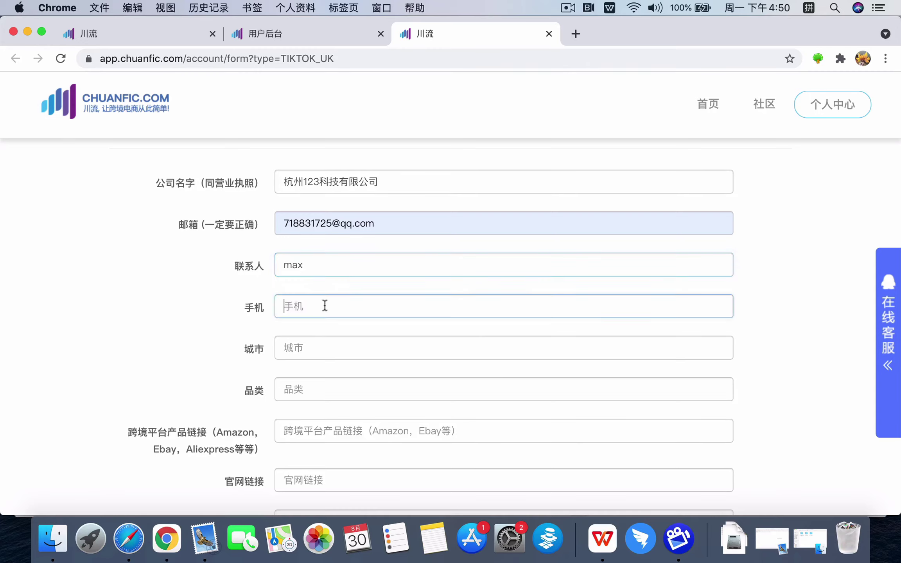
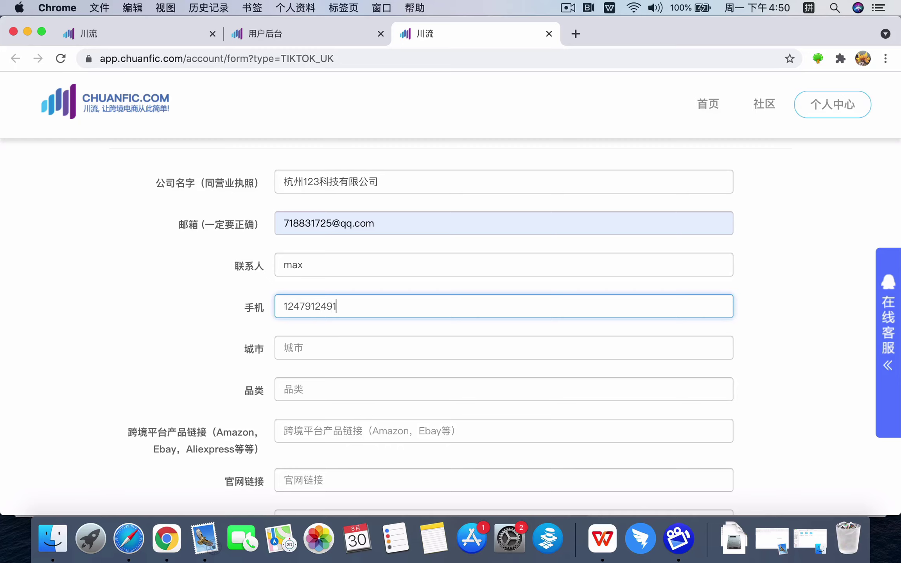
Set the city to 杭州 and the product category (品类) to 家纺
left_click(346, 348)
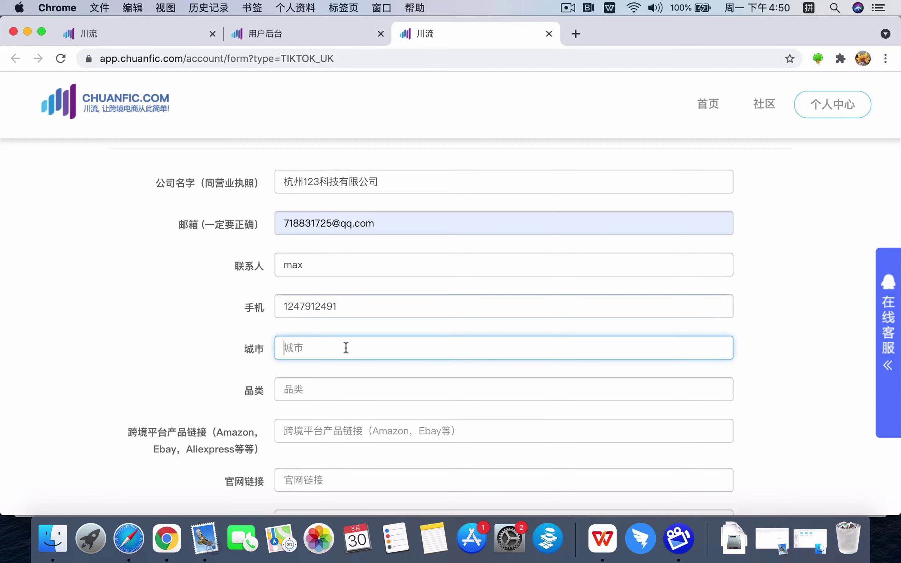
type("hangzhou")
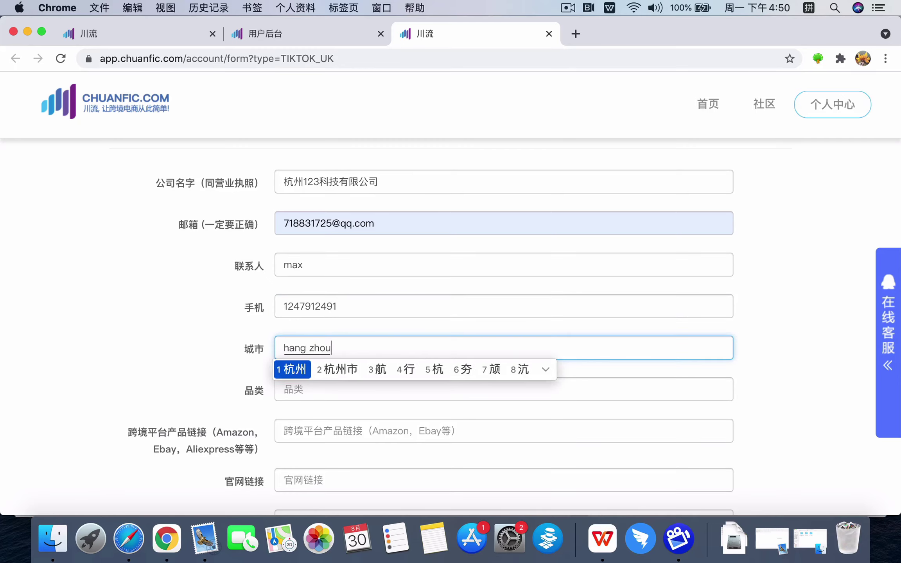
key("space")
scroll(339, 372, "down", 2)
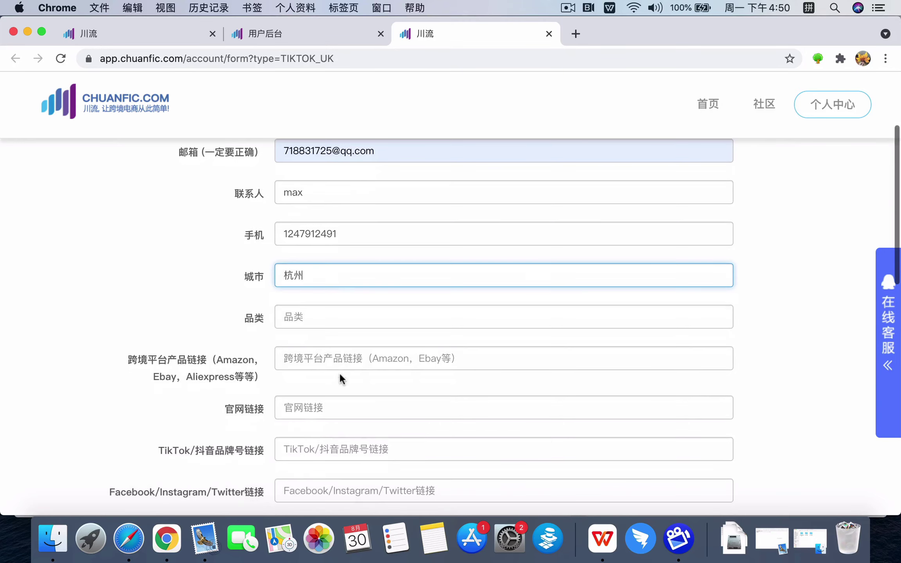
left_click(349, 323)
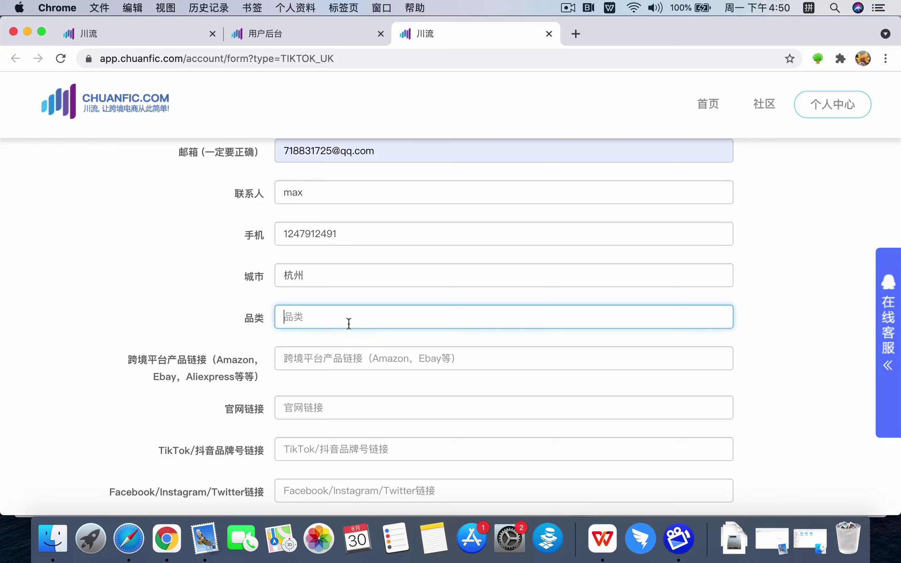
type("jiafang")
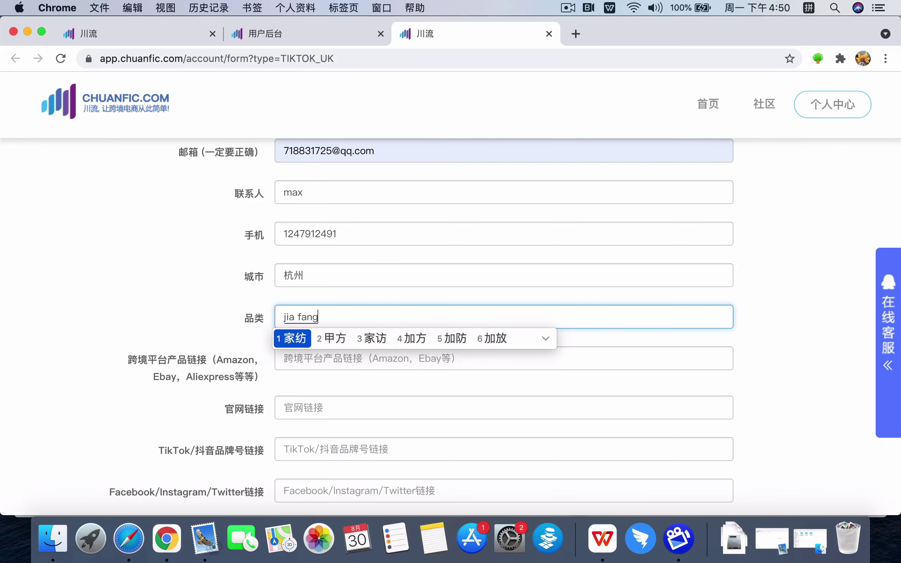
key("space")
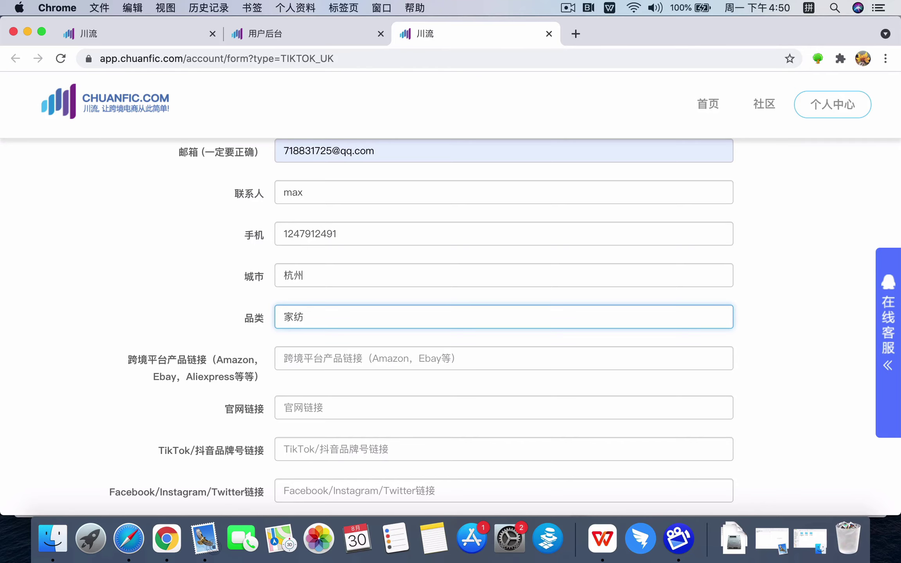
Enter amazon.com/ahfiafow as the cross-border platform product link, switching to English input
scroll(364, 221, "down", 3)
left_click(344, 267)
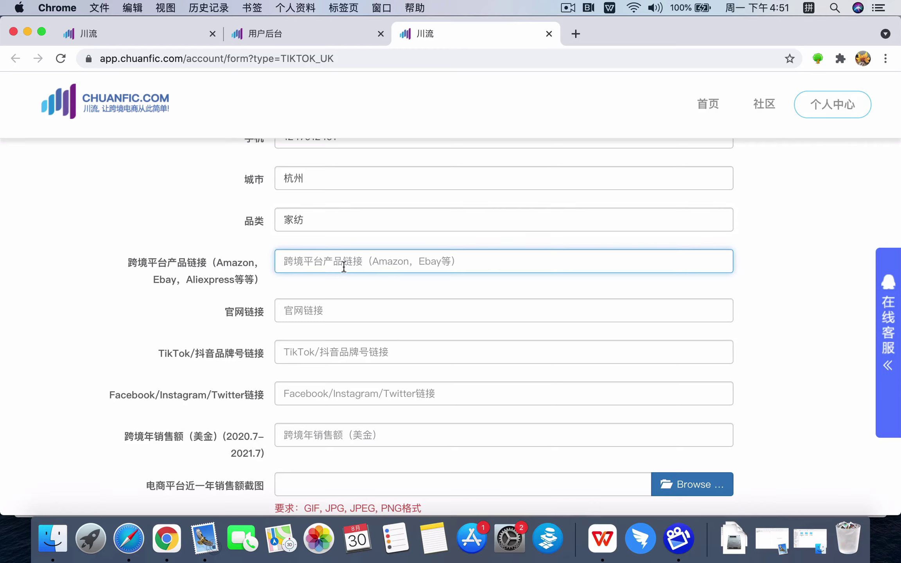
type("amazon")
key("Return")
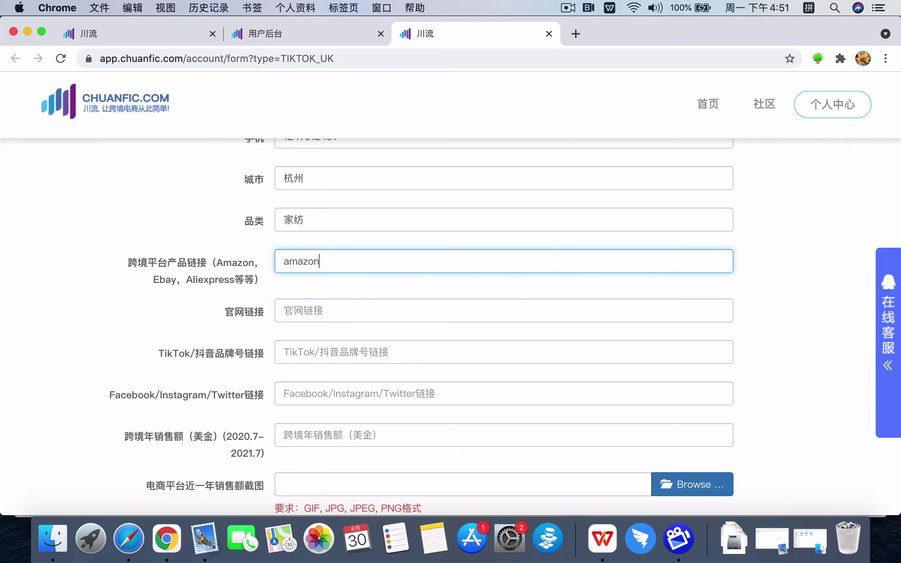
type(".co")
key("Escape")
key("ctrl+space")
type("com/ahfiafow")
Enter 123.com as the official website and chuanfic as the TikTok/抖音 brand link
left_click(343, 310)
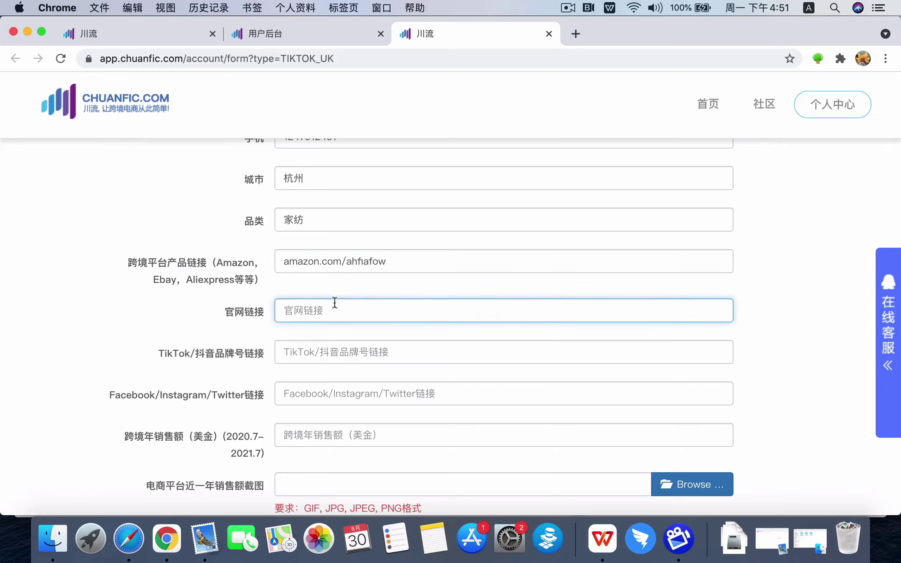
type("123.com")
scroll(298, 336, "down", 3)
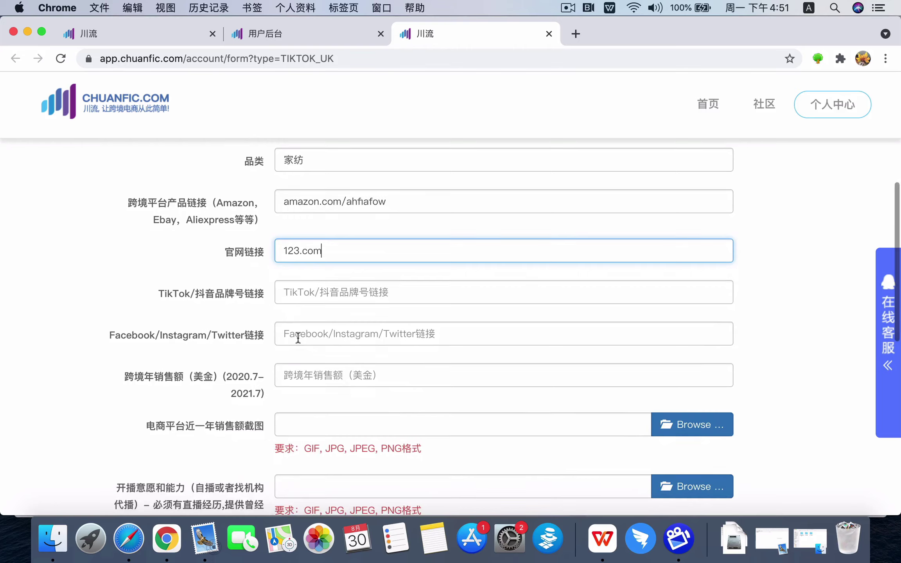
scroll(297, 336, "down", 3)
left_click(331, 227)
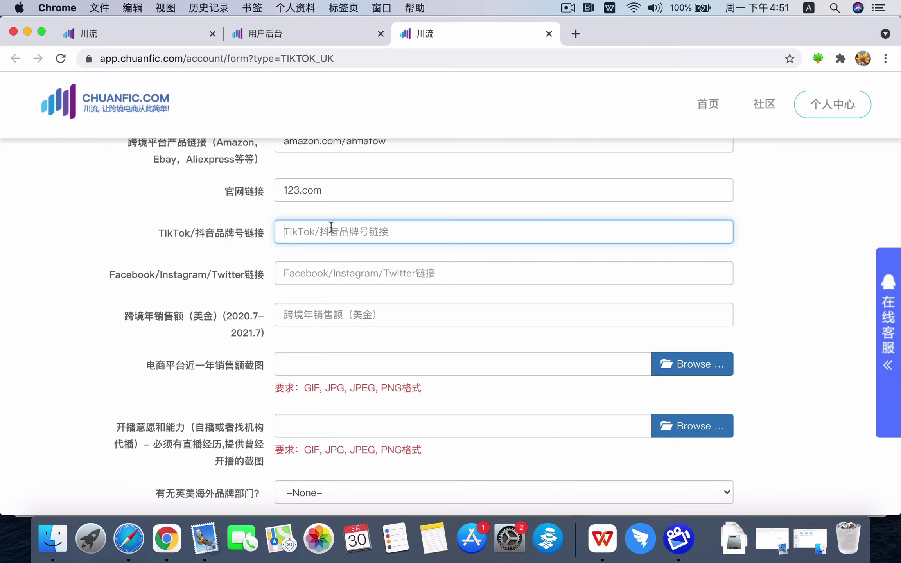
type("chuanl")
key("BackSpace")
type("fic")
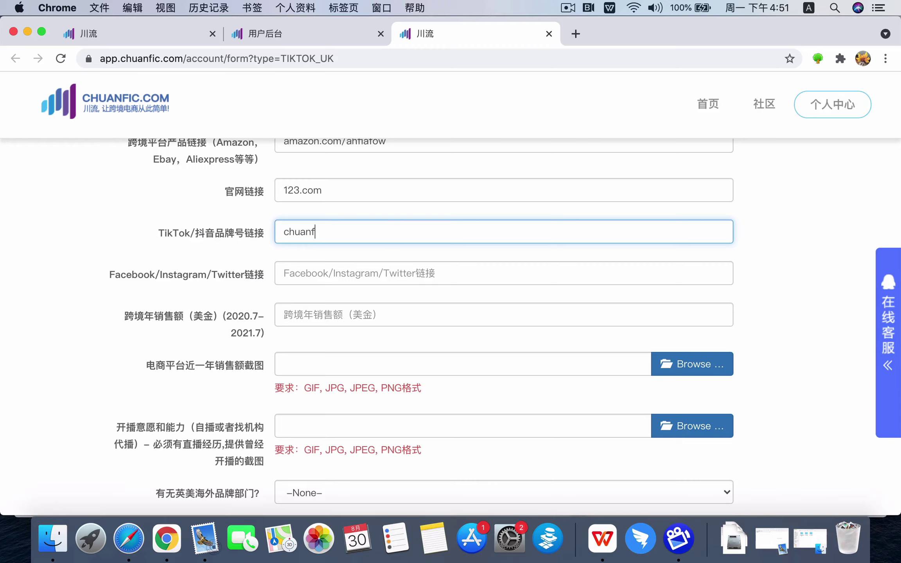
left_click(319, 279)
scroll(349, 223, "down", 3)
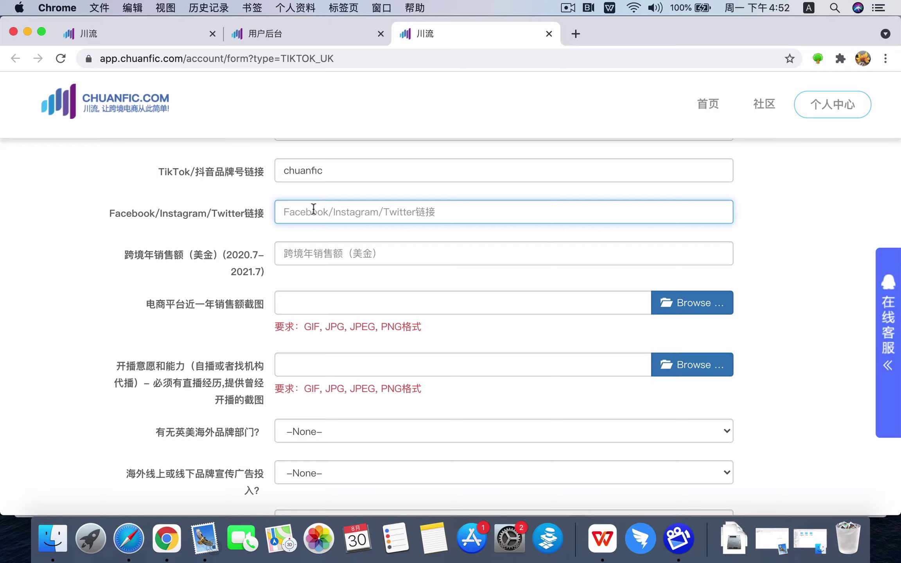
Enter facebook.com/page/fiwefhiw in the Facebook/Instagram/Twitter link field
type("fa")
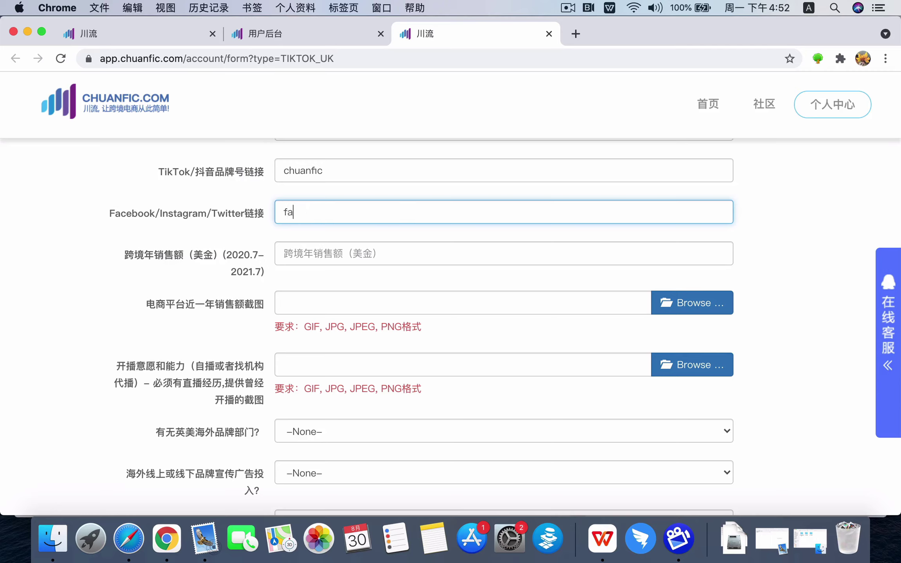
type("cebook.com/")
key("ctrl+space")
type("page")
type("/fiwefhiw")
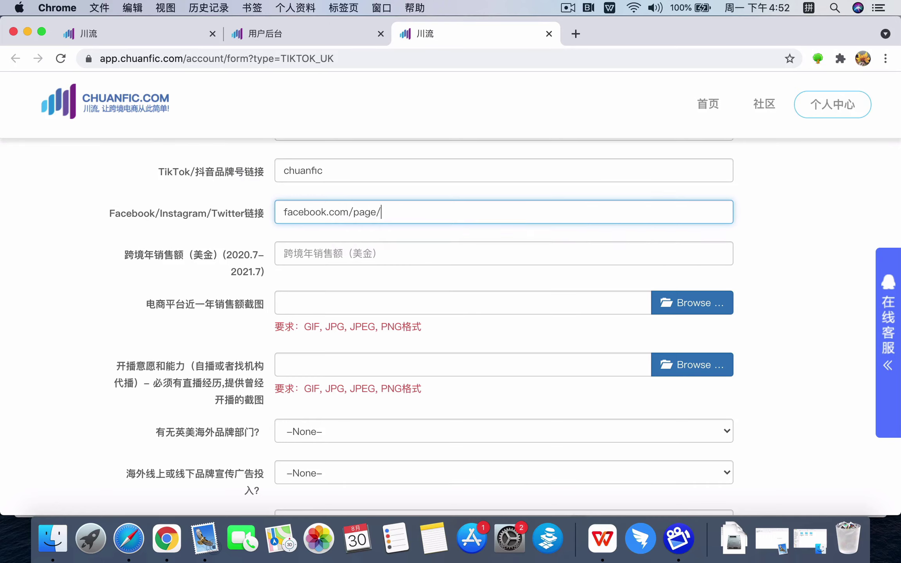
key("Return")
Set the annual cross-border sales (跨境年销售额) to 10000000
left_click(309, 257)
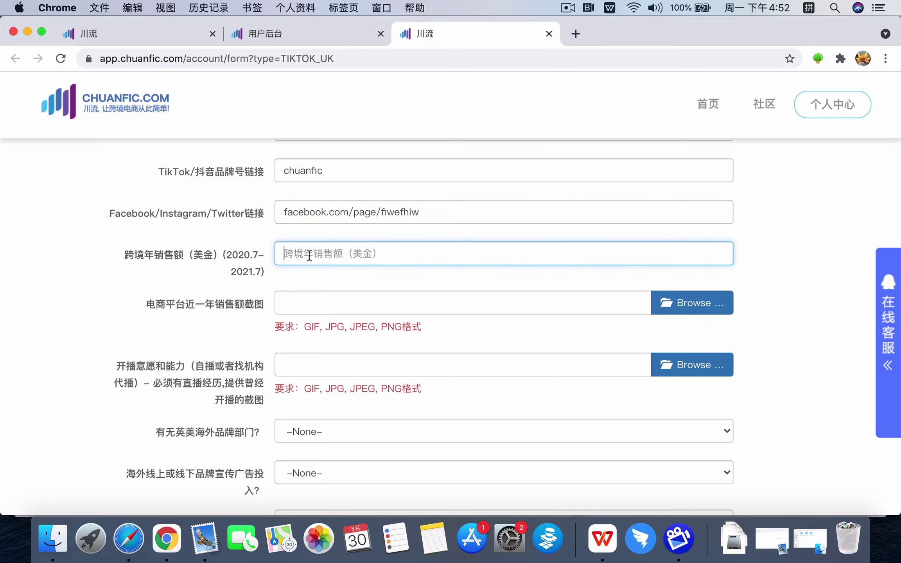
type("10000000")
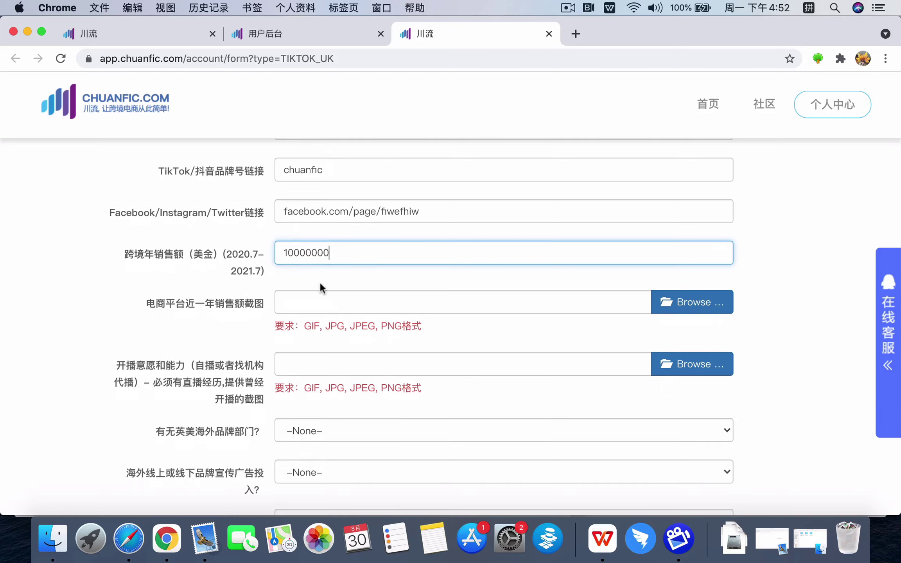
scroll(320, 287, "down", 3)
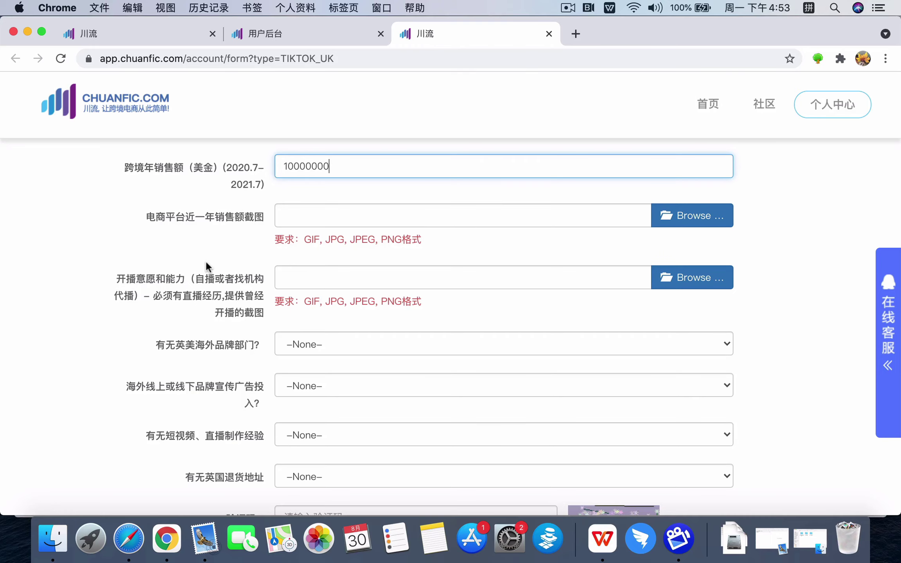
Choose Yes for the 有无英美海外品牌部门? question, then review the rest of the form
scroll(206, 263, "down", 3)
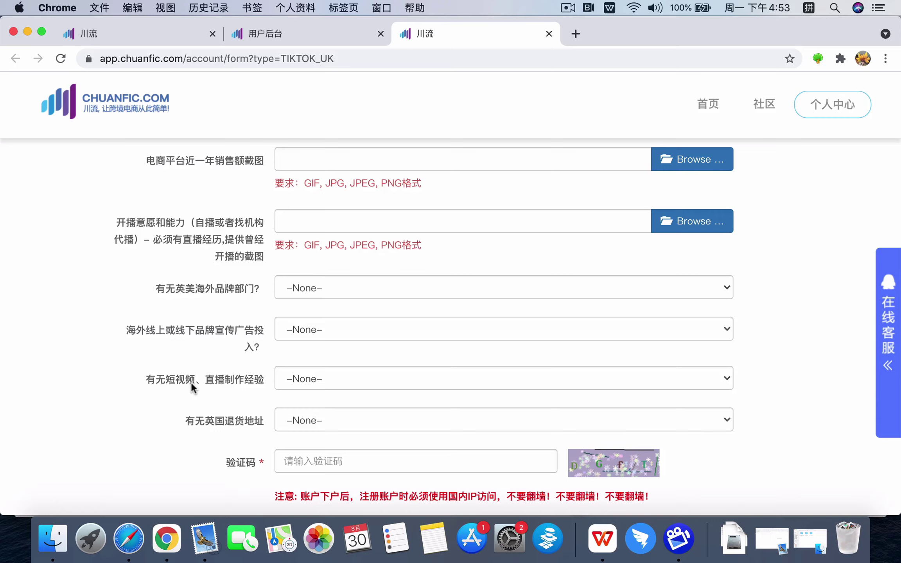
left_click(379, 286)
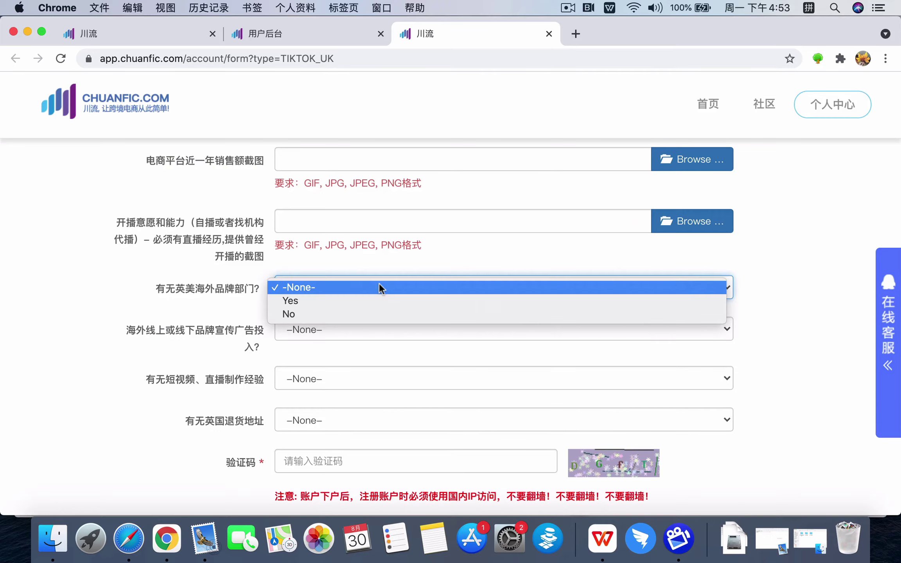
left_click(357, 301)
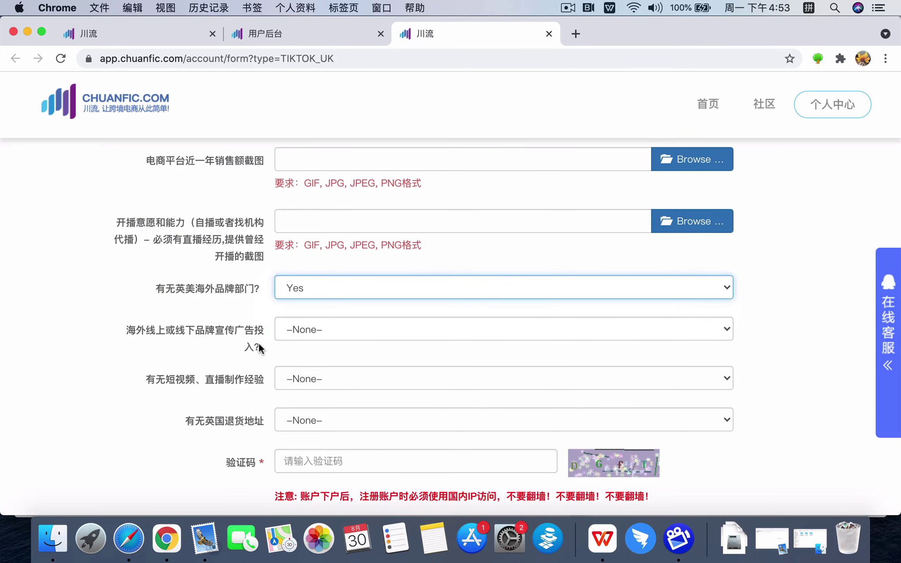
scroll(260, 348, "down", 2)
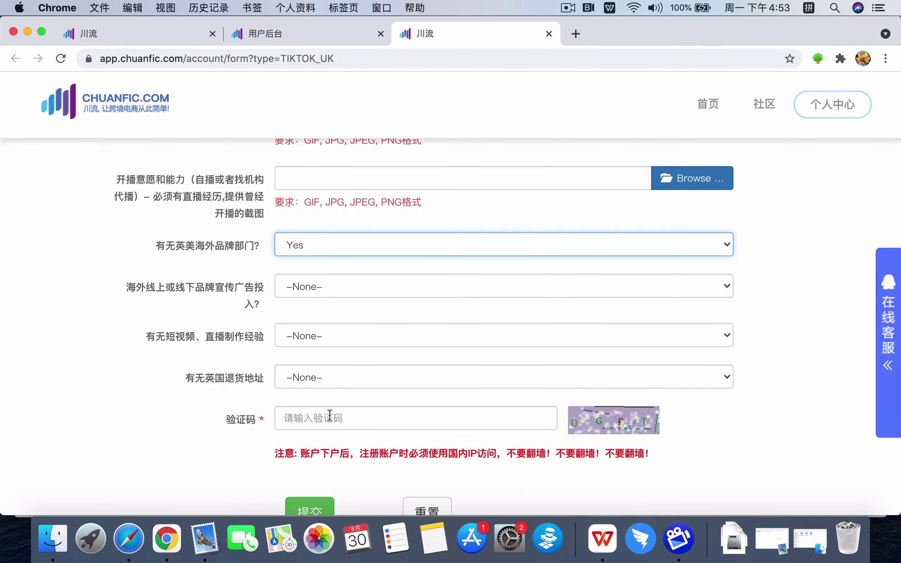
scroll(205, 405, "down", 2)
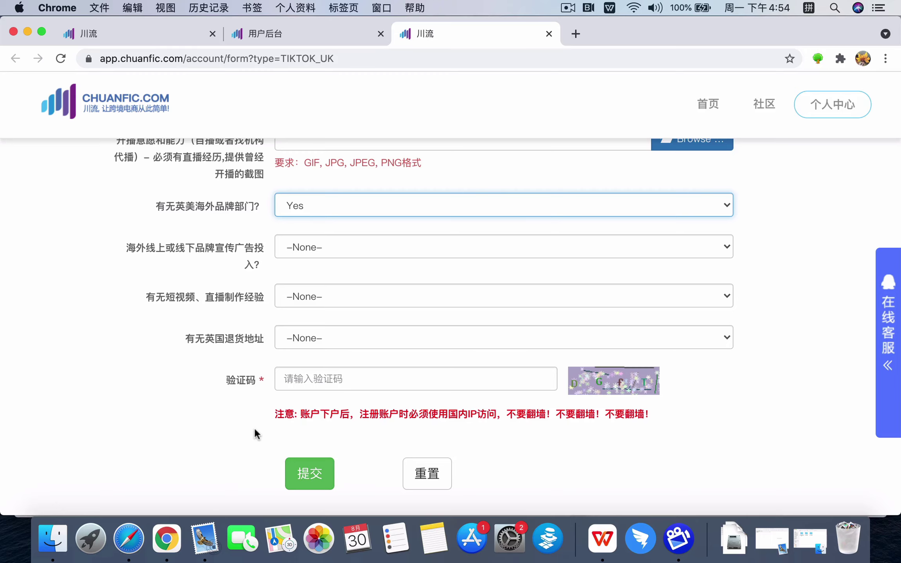
scroll(256, 340, "up", 15)
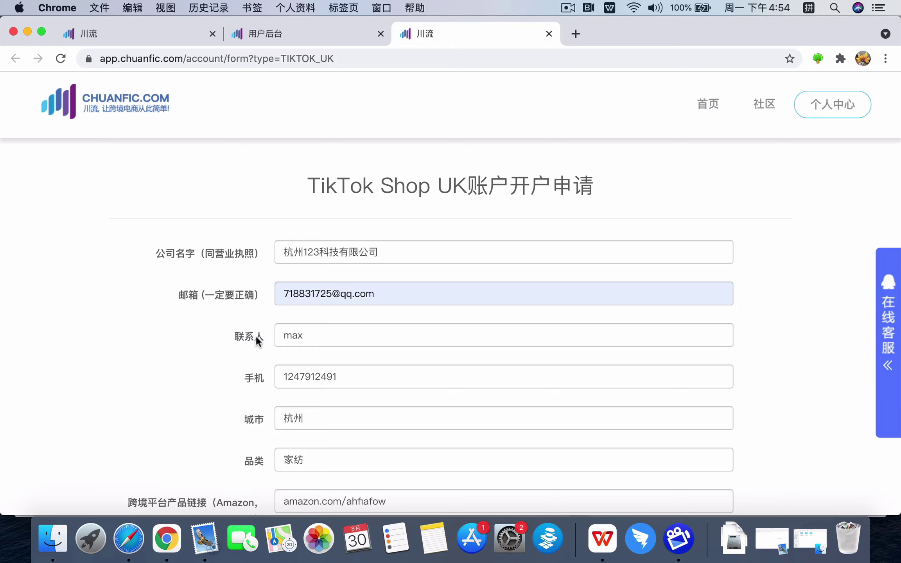
left_click(567, 8)
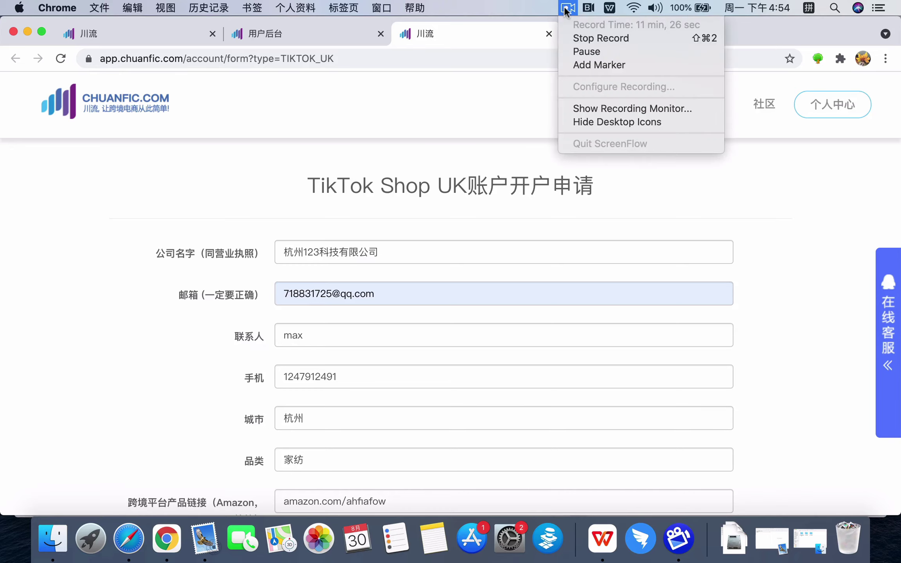